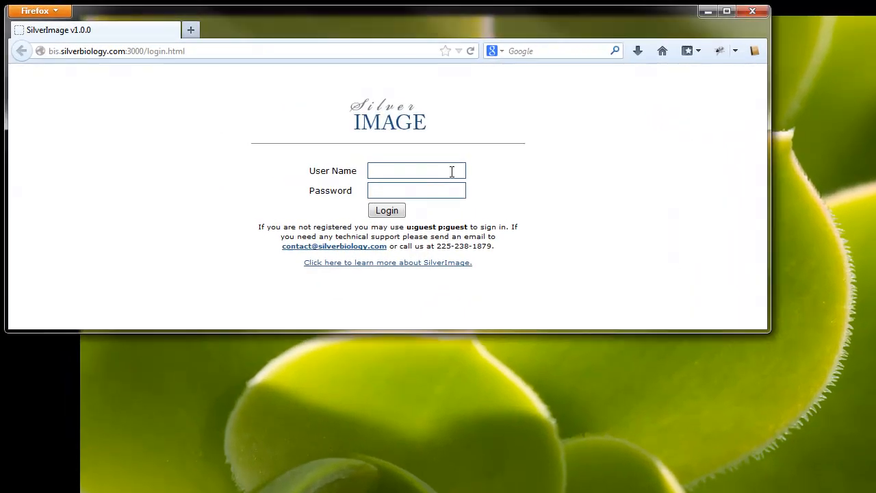
- Log in to SilverImage with the user name and password to open the Cornell project
{"action": "left_click", "coordinate": [452, 172]}
{"action": "key", "text": "Tab"}
{"action": "key", "text": "Return"}
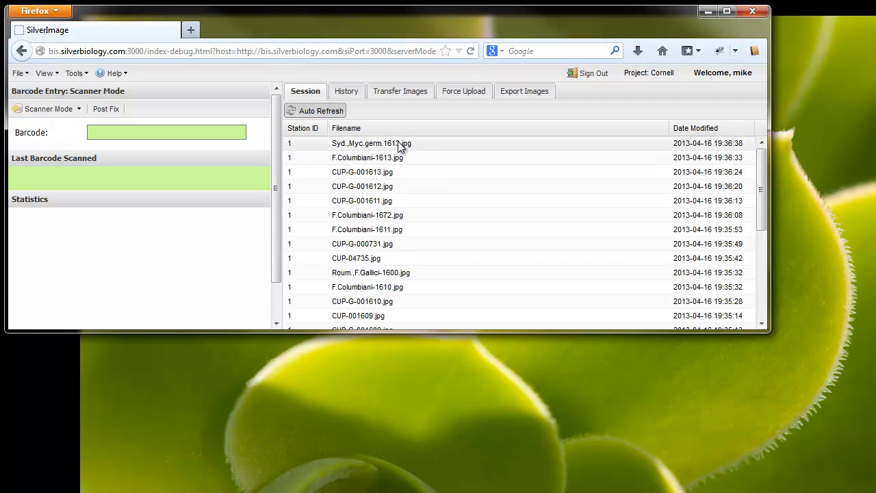
- Switch barcode entry from Scanner Mode to Manual Mode
{"action": "left_click", "coordinate": [46, 111]}
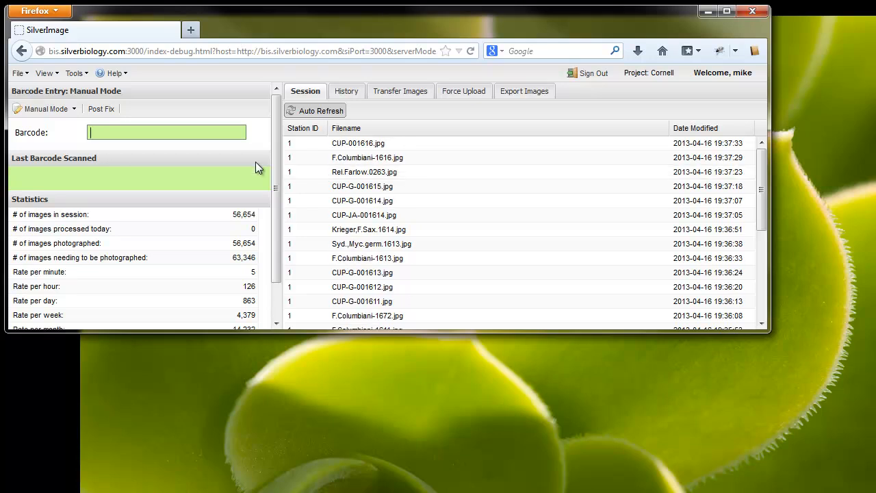
- Open the Queue Manager and detach the Pusher Module into its own window below SilverImage
{"action": "left_click", "coordinate": [87, 73]}
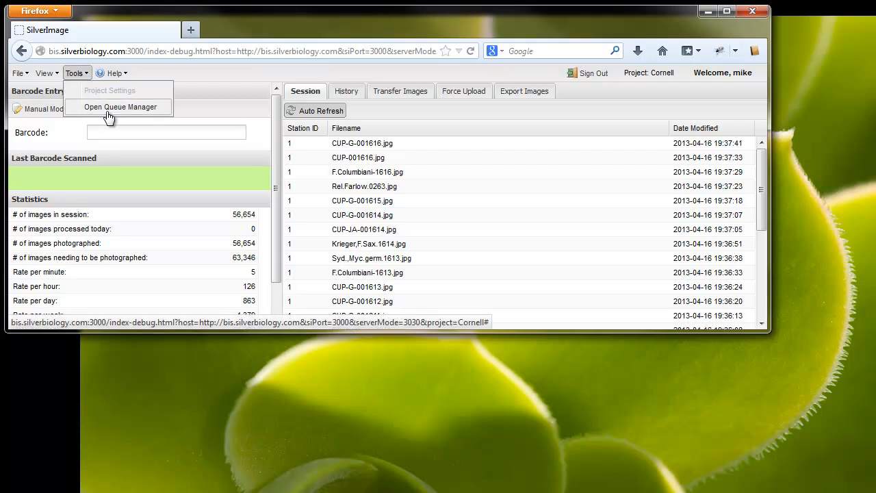
{"action": "left_click", "coordinate": [108, 113]}
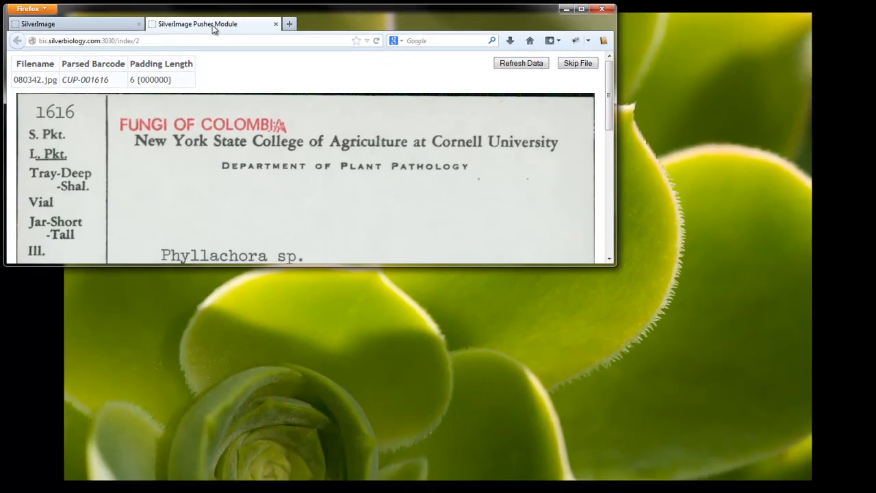
{"action": "left_click_drag", "start_coordinate": [214, 28], "coordinate": [222, 280]}
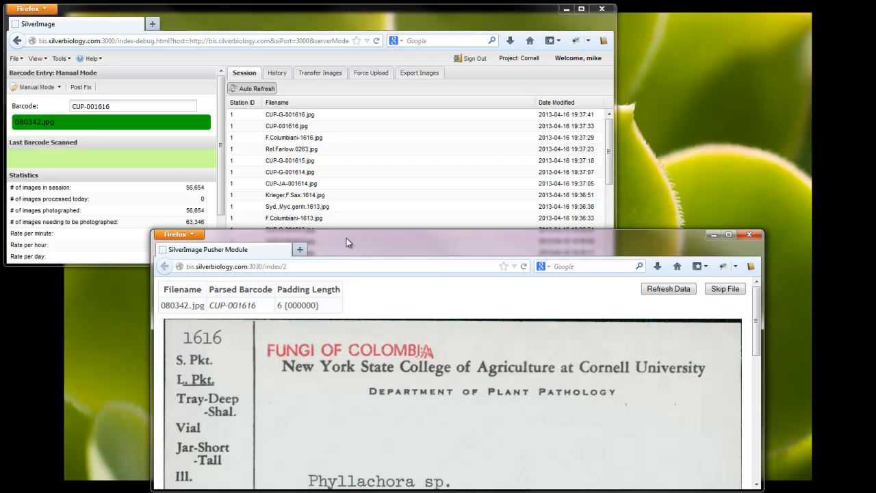
{"action": "left_click_drag", "start_coordinate": [366, 240], "coordinate": [216, 242]}
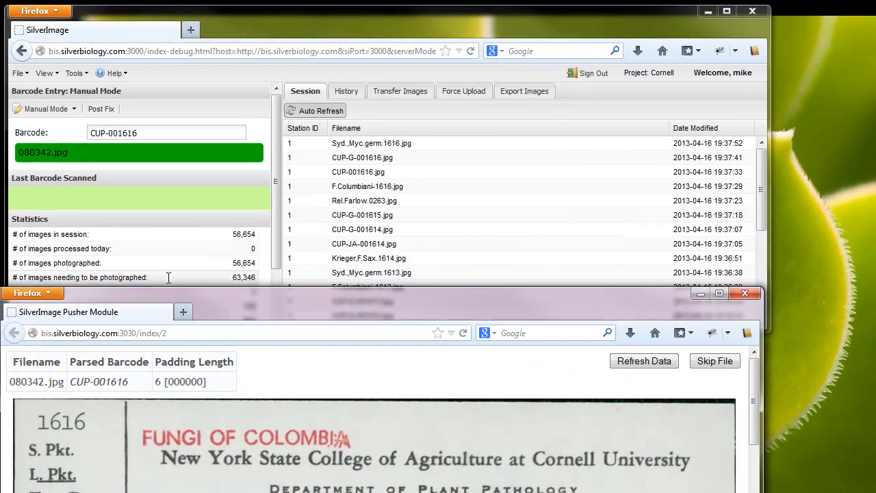
{"action": "left_click", "coordinate": [183, 133]}
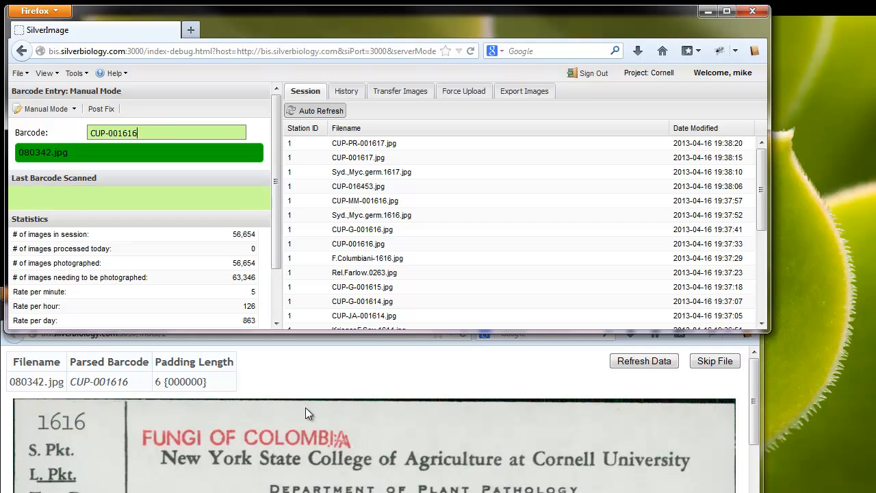
- Open the Cornell Prefixes spreadsheet from Google Drive in a new tab, then close the Drive tab
{"action": "left_click", "coordinate": [191, 29]}
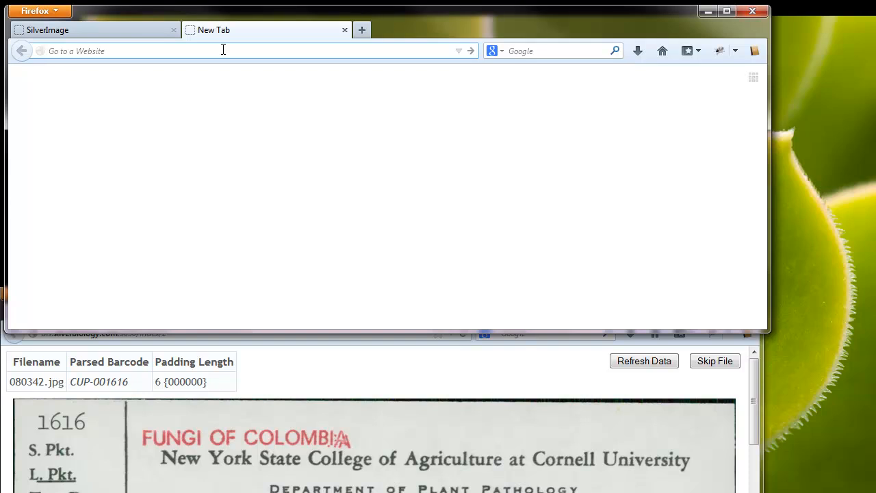
{"action": "type", "text": "drive.google.com/"}
{"action": "key", "text": "Return"}
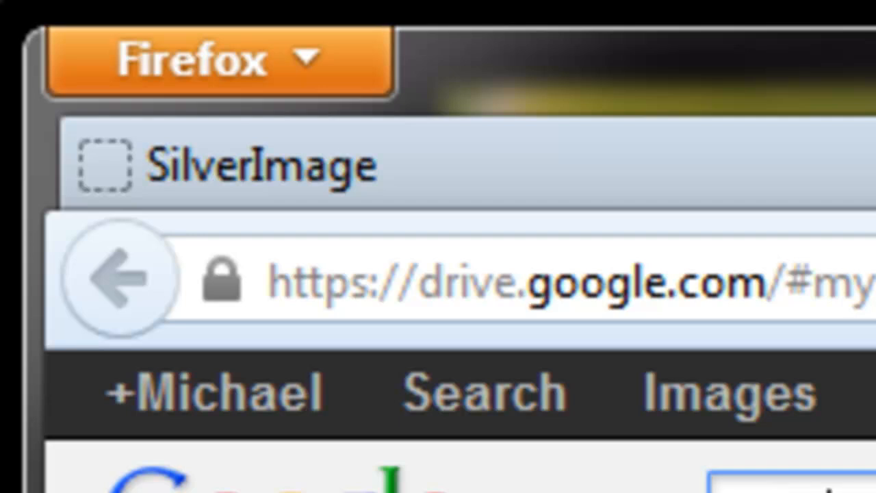
{"action": "type", "text": "i"}
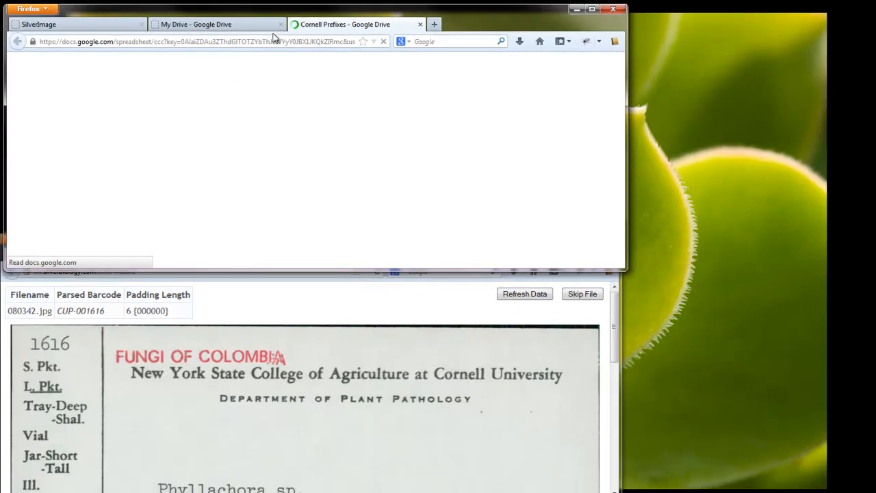
{"action": "left_click", "coordinate": [280, 24]}
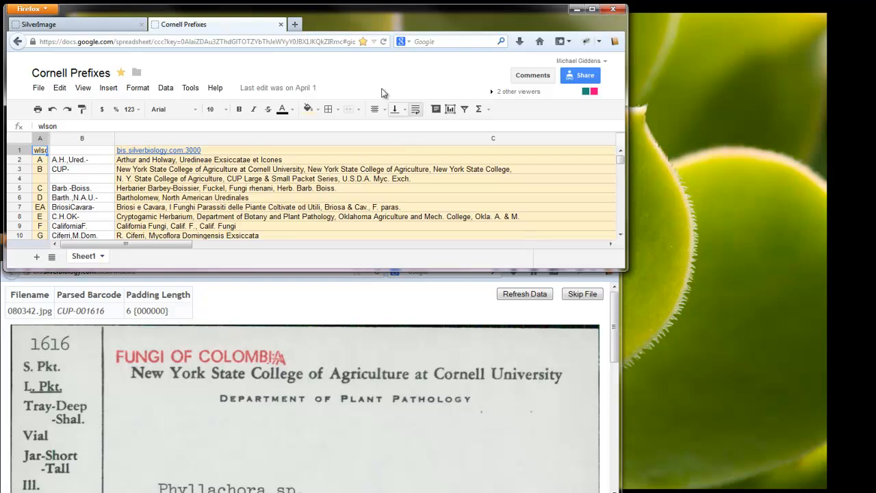
- Search the Cornell Prefixes sheet for 'colom' to find prefix BC, then return to SilverImage
{"action": "key", "text": "ctrl+f"}
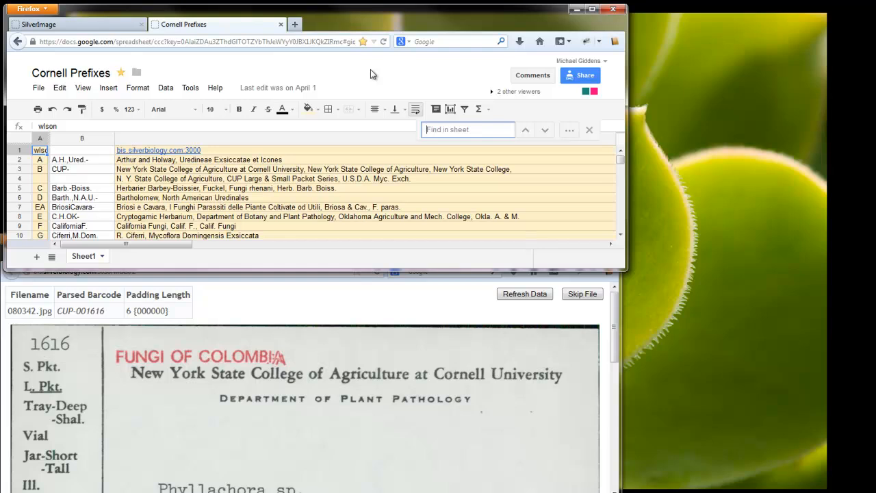
{"action": "type", "text": "colo"}
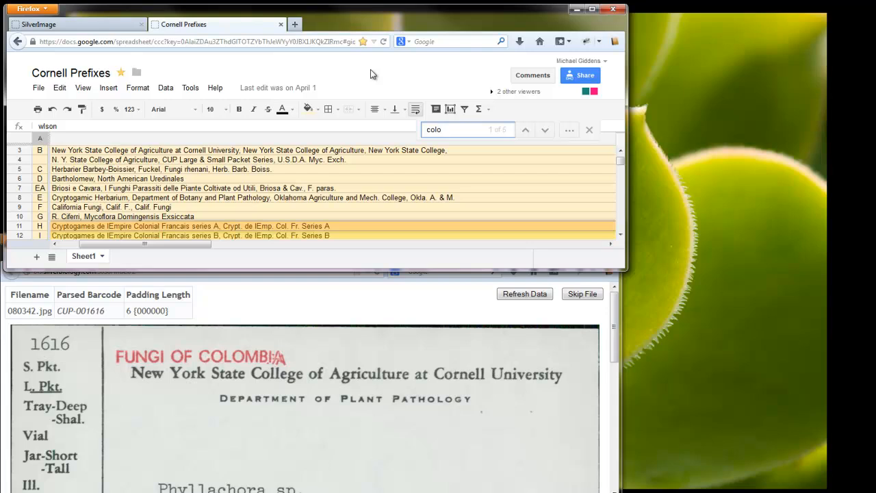
{"action": "type", "text": "m"}
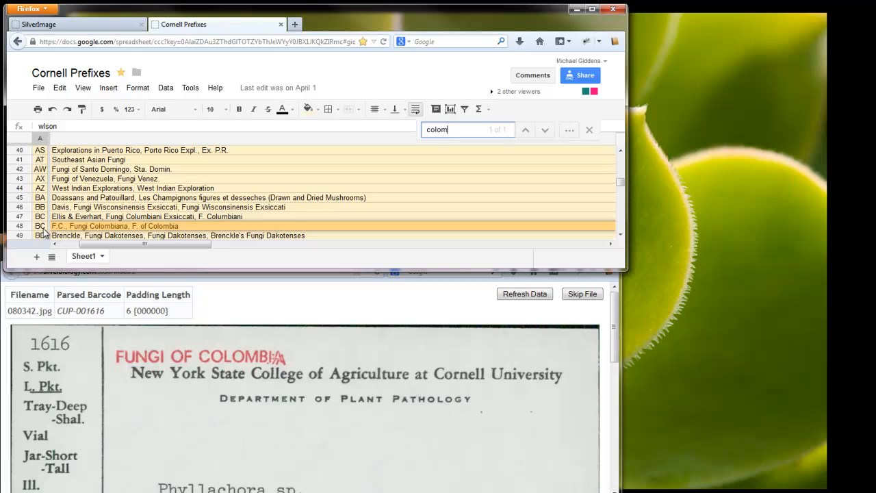
{"action": "left_click", "coordinate": [100, 24]}
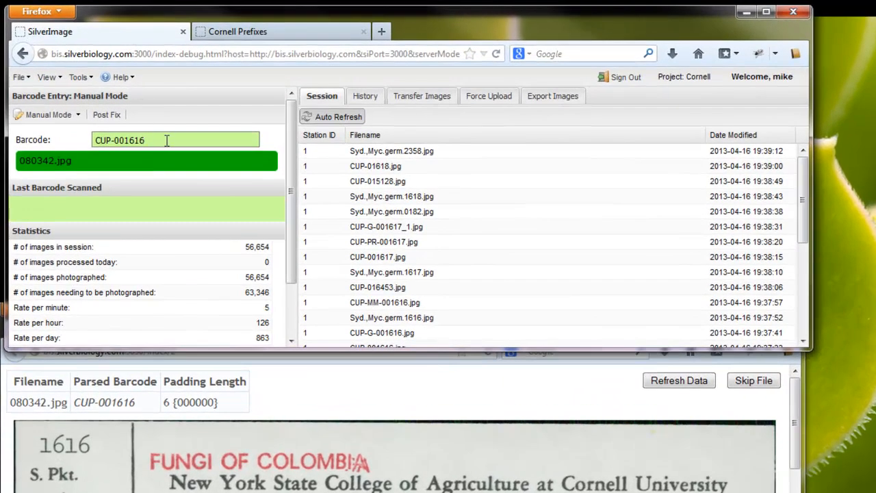
- Replace the barcode for 080342.jpg with *BC1616 and submit it
{"action": "left_click_drag", "start_coordinate": [163, 139], "coordinate": [66, 143]}
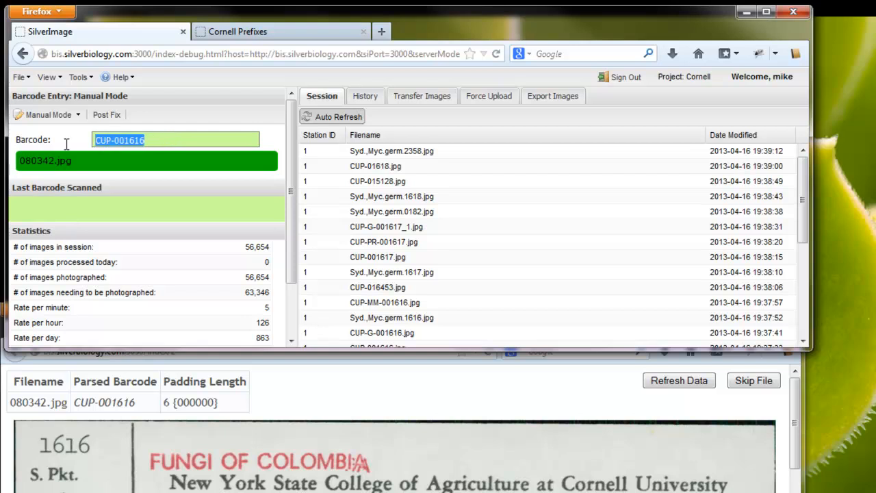
{"action": "type", "text": "*"}
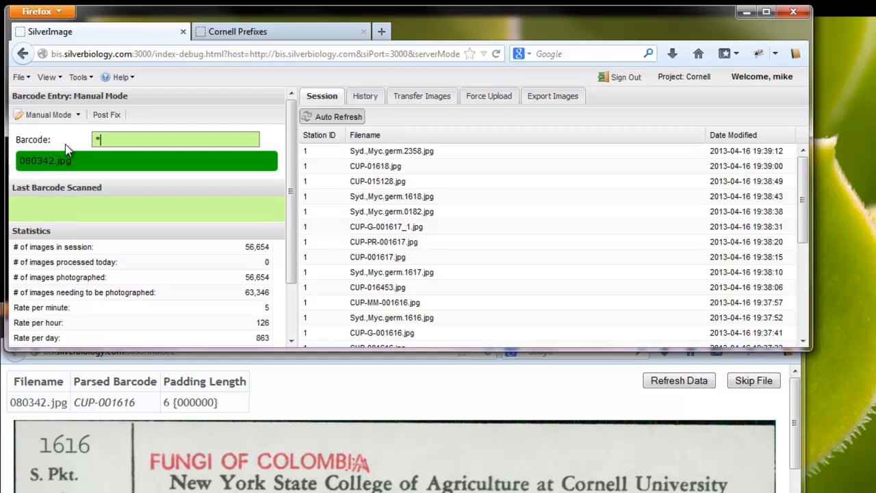
{"action": "type", "text": "BC"}
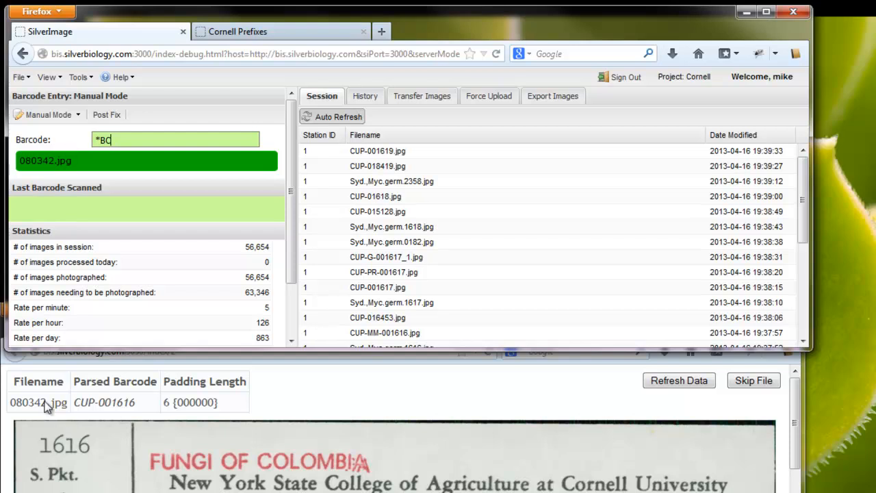
{"action": "type", "text": "1616"}
{"action": "key", "text": "Return"}
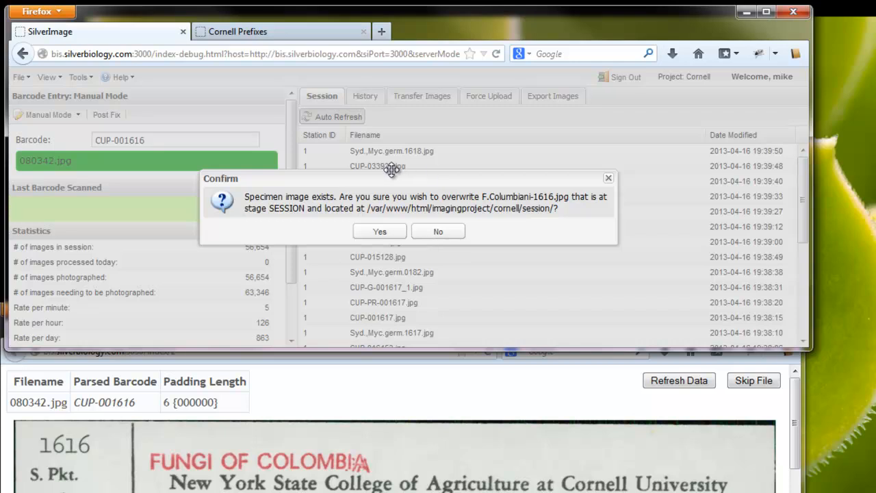
- Decline overwriting the existing F.Columbiani-1616.jpg
{"action": "left_click", "coordinate": [444, 234]}
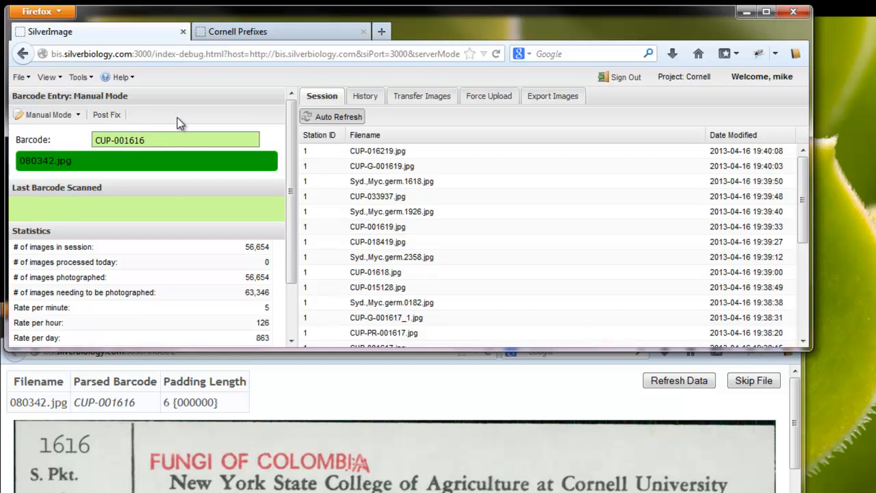
{"action": "key", "text": "plus"}
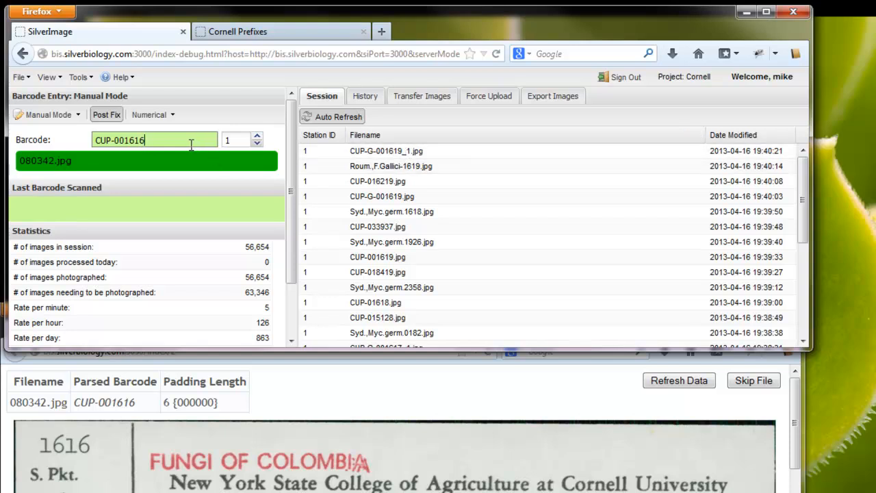
{"action": "left_click_drag", "start_coordinate": [172, 139], "coordinate": [78, 133]}
{"action": "type", "text": "*BC1616"}
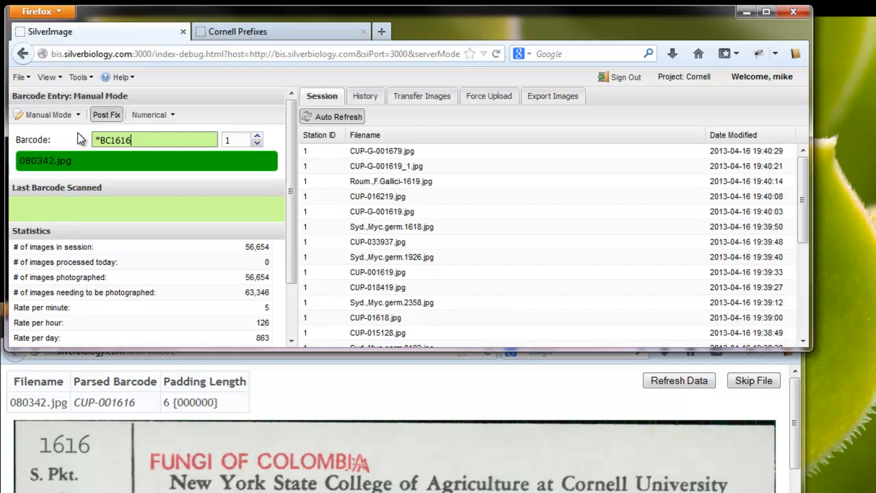
{"action": "key", "text": "Return"}
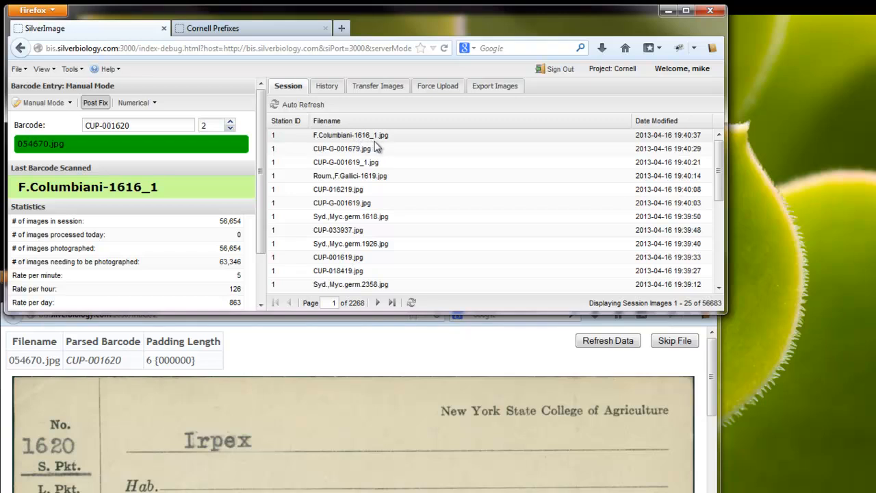
- Turn on Auto Refresh, turn off postfix, save 054670.jpg as CUP-001620, and enter CUP-001621
{"action": "left_click", "coordinate": [299, 105]}
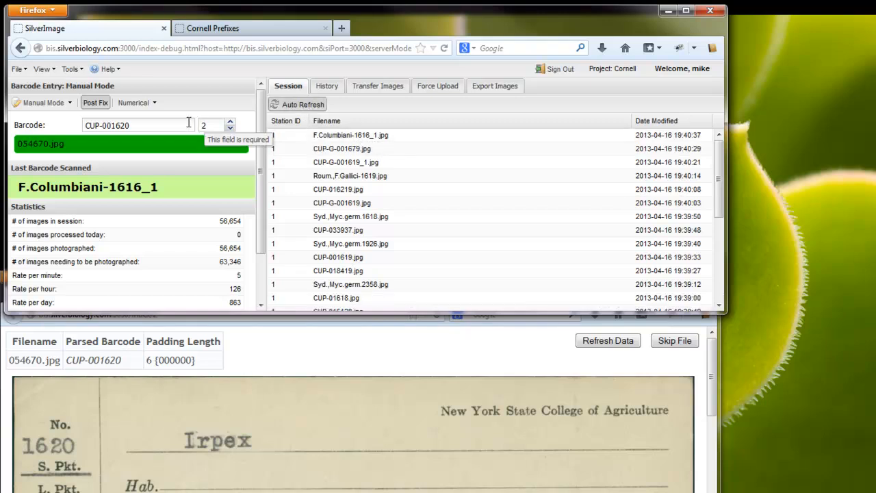
{"action": "left_click", "coordinate": [171, 124]}
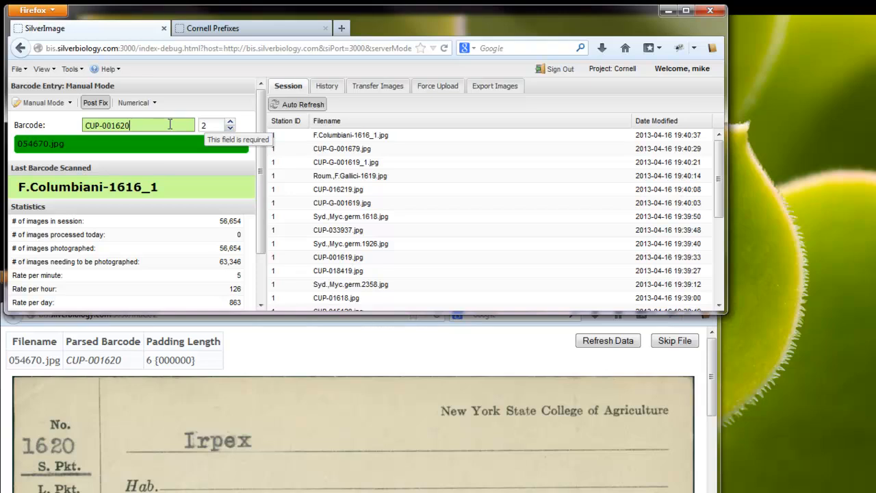
{"action": "key", "text": "F2"}
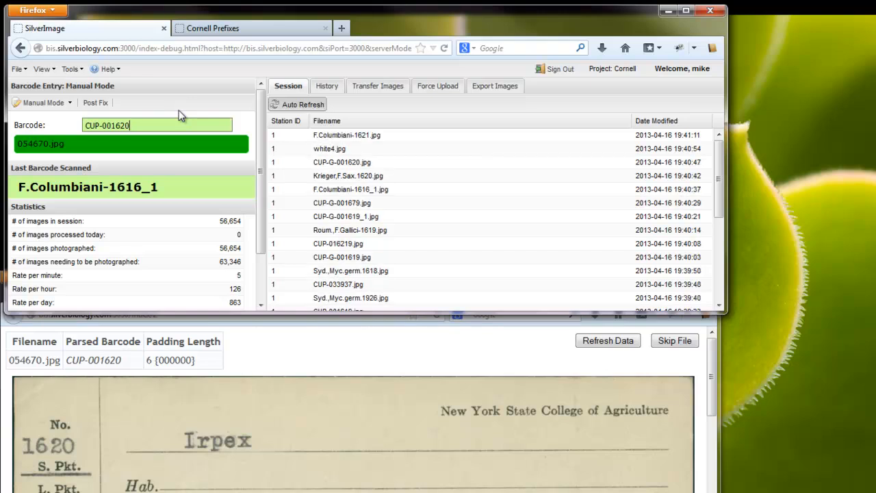
{"action": "key", "text": "Return"}
{"action": "type", "text": "CUP-001621"}
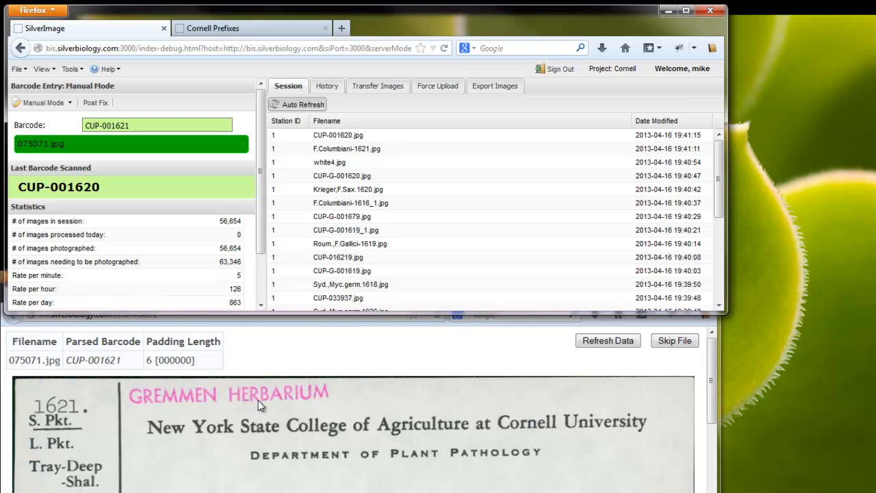
{"action": "left_click", "coordinate": [255, 28]}
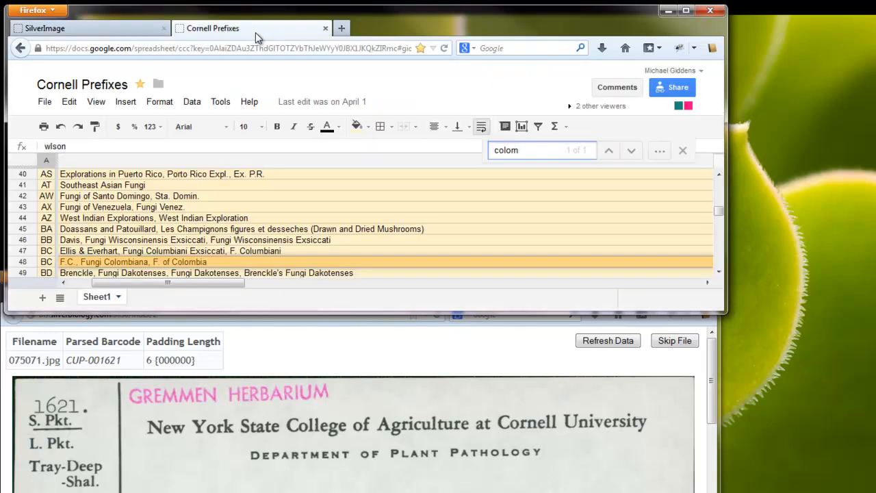
- Search the sheet for 'grem' to find prefix AC, then select barcode CUP-001621 in SilverImage
{"action": "key", "text": "ctrl+f"}
{"action": "type", "text": "grem"}
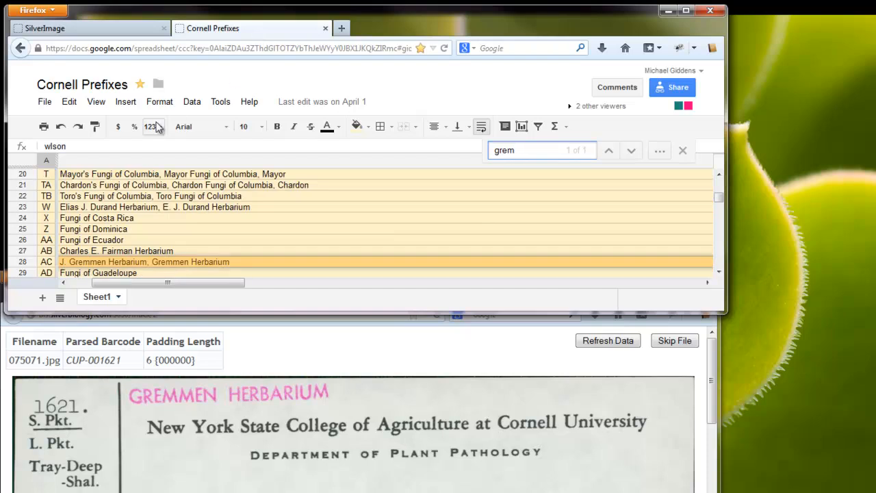
{"action": "left_click", "coordinate": [88, 32]}
{"action": "left_click_drag", "start_coordinate": [145, 125], "coordinate": [29, 130]}
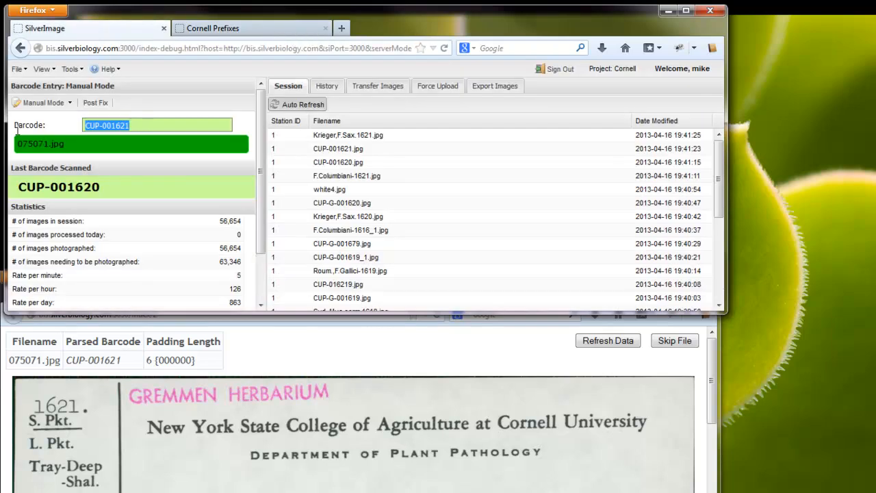
- Enter barcode *AC1621 so card 075071.jpg is saved as CUP-G-001621
{"action": "type", "text": "*AC"}
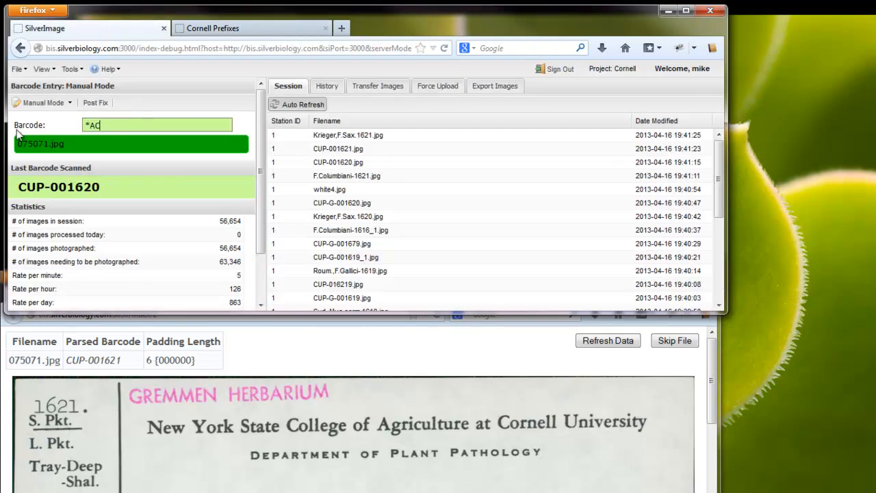
{"action": "type", "text": "1621"}
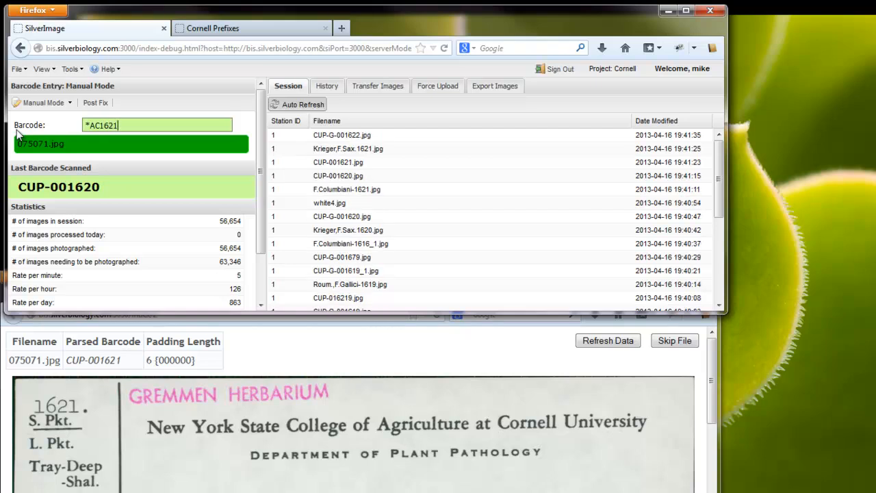
{"action": "key", "text": "Return"}
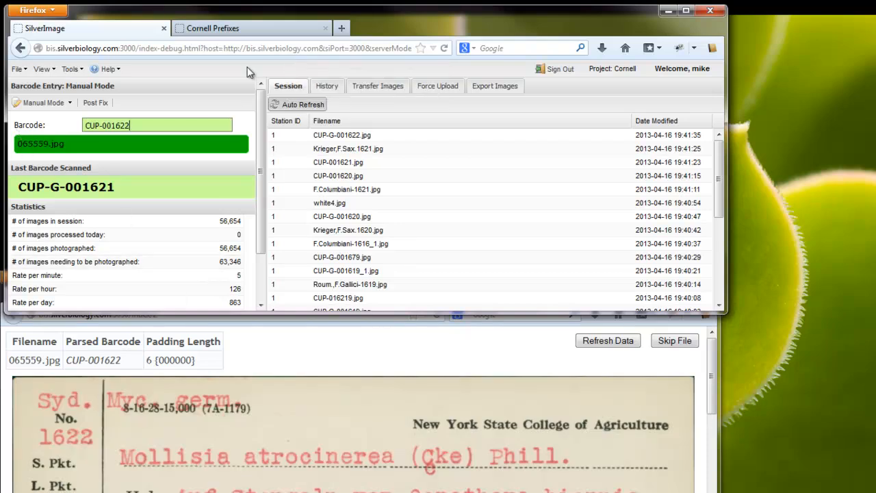
- Search Cornell Prefixes for 'syd. m' to find H. Sydow, Mycotheca Germanica's prefix, DG
{"action": "left_click", "coordinate": [251, 28]}
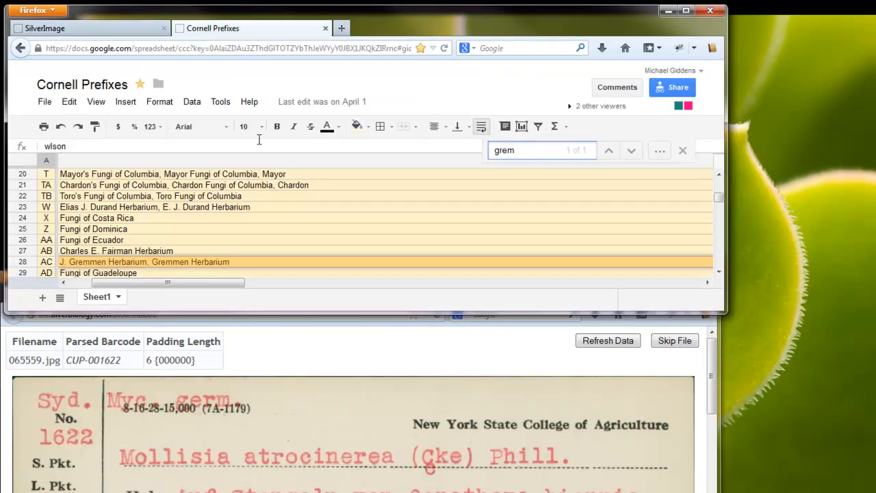
{"action": "key", "text": "ctrl+f"}
{"action": "type", "text": "sym"}
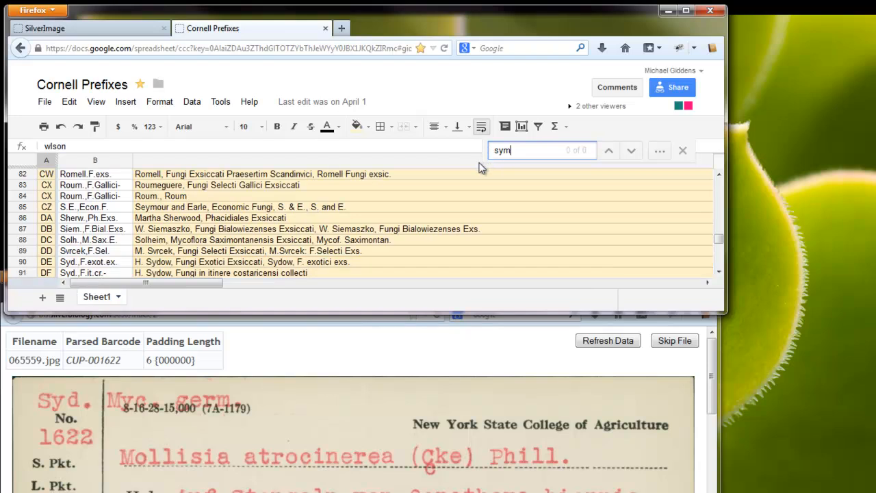
{"action": "key", "text": "BackSpace"}
{"action": "type", "text": "d"}
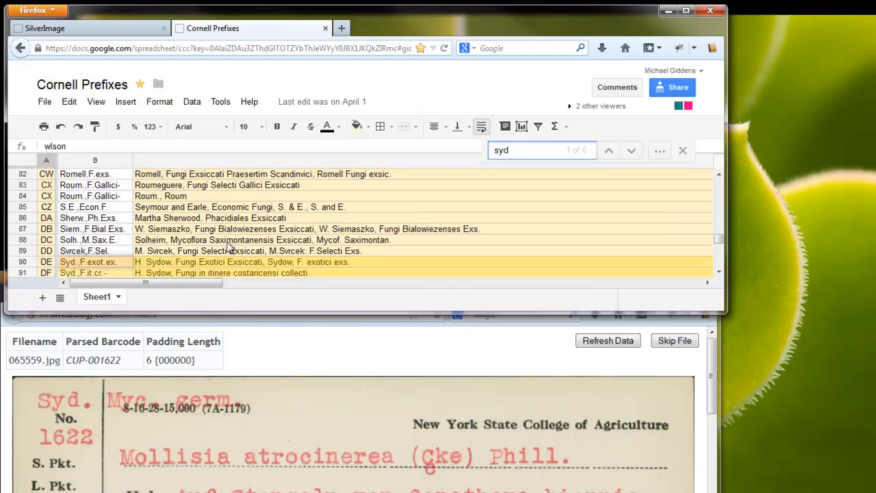
{"action": "scroll", "coordinate": [230, 247], "scroll_direction": "down", "scroll_amount": 1}
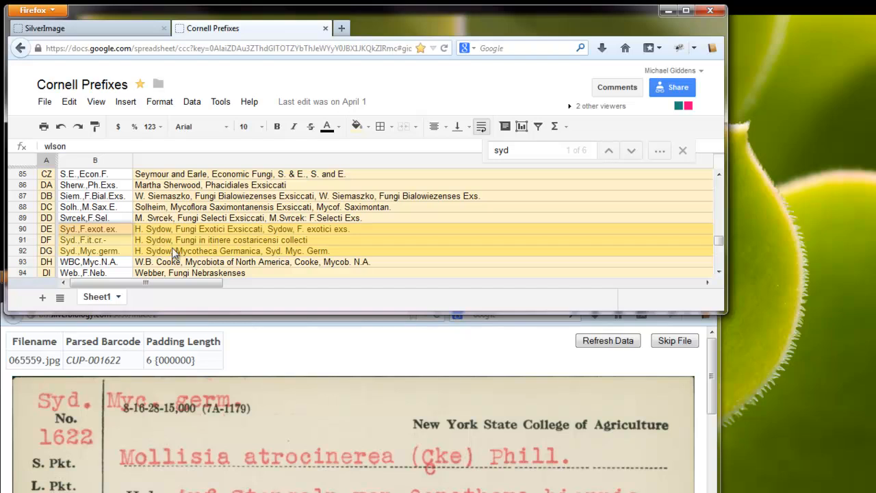
{"action": "left_click", "coordinate": [530, 149]}
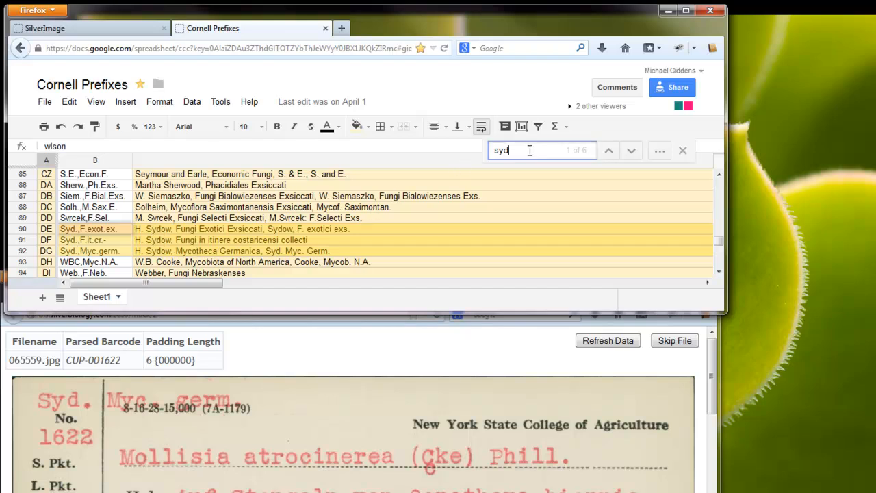
{"action": "type", "text": ". m"}
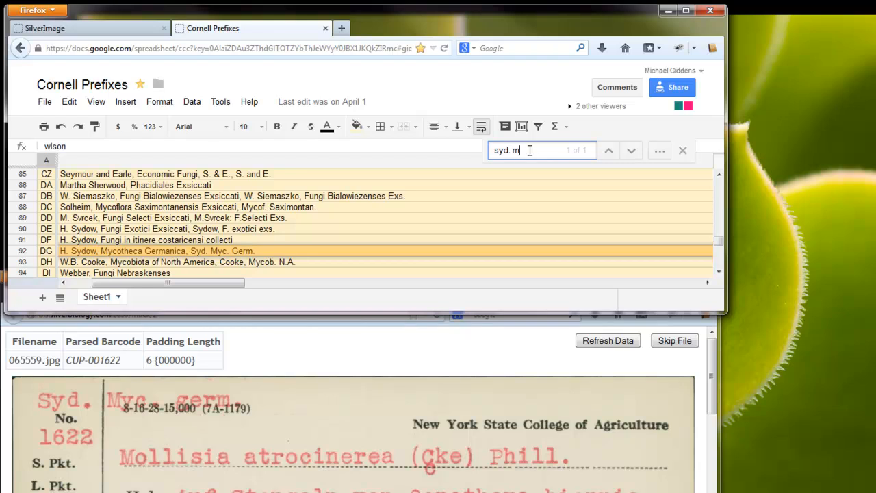
{"action": "type", "text": "y"}
- Replace barcode CUP-001622 with *DG1622 and submit it in SilverImage
{"action": "left_click", "coordinate": [54, 28]}
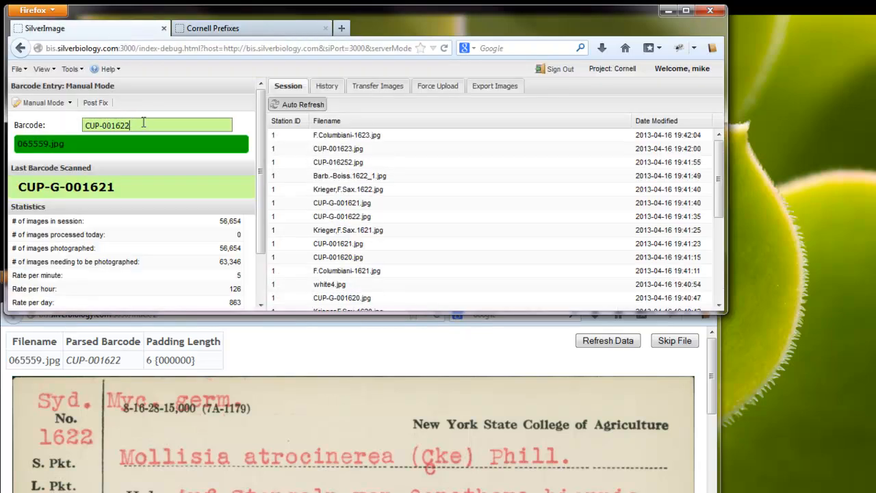
{"action": "left_click_drag", "start_coordinate": [142, 123], "coordinate": [35, 137]}
{"action": "type", "text": "*"}
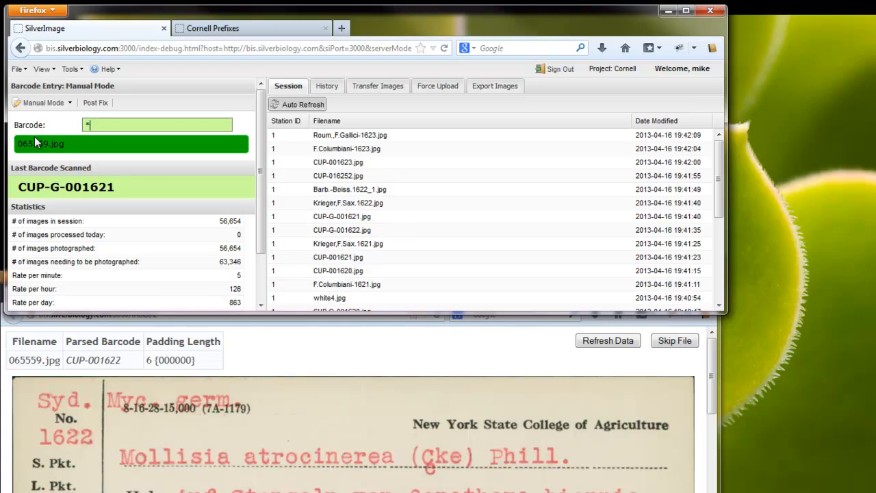
{"action": "type", "text": "DG1622"}
{"action": "key", "text": "Return"}
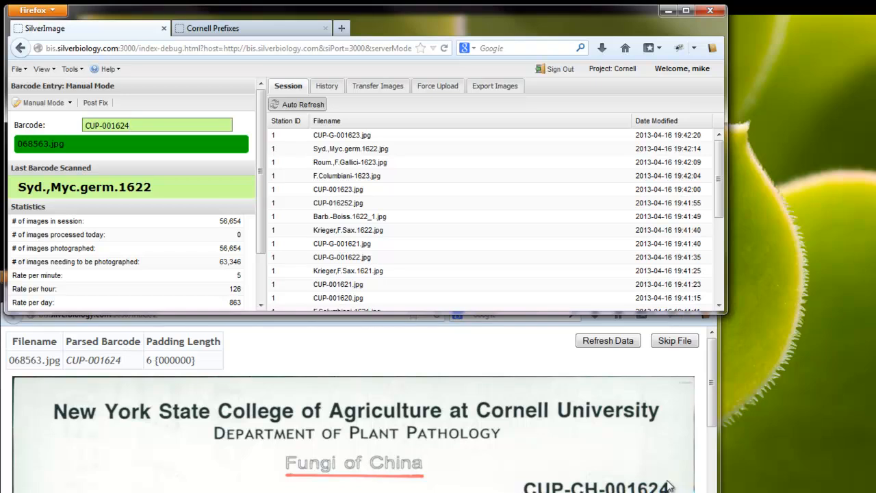
- Replace barcode CUP-001624 with white1624 so card 068563.jpg is saved as white1624.jpg
{"action": "left_click_drag", "start_coordinate": [140, 126], "coordinate": [50, 130]}
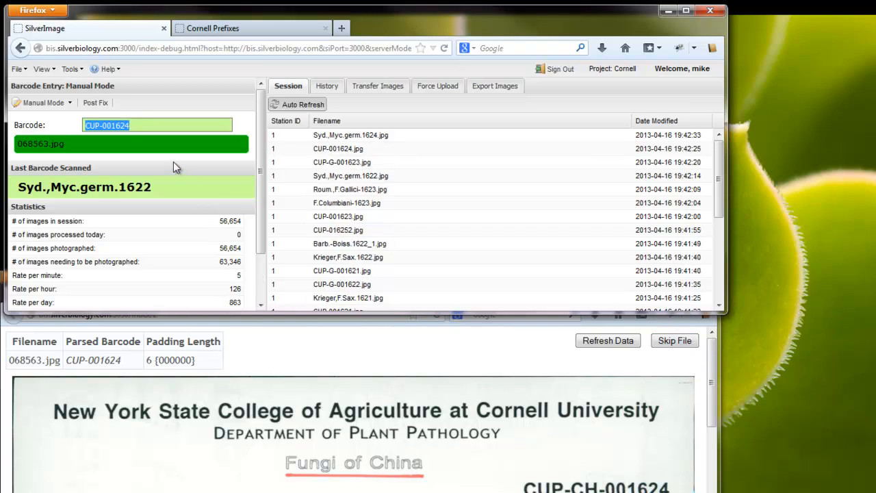
{"action": "type", "text": "white"}
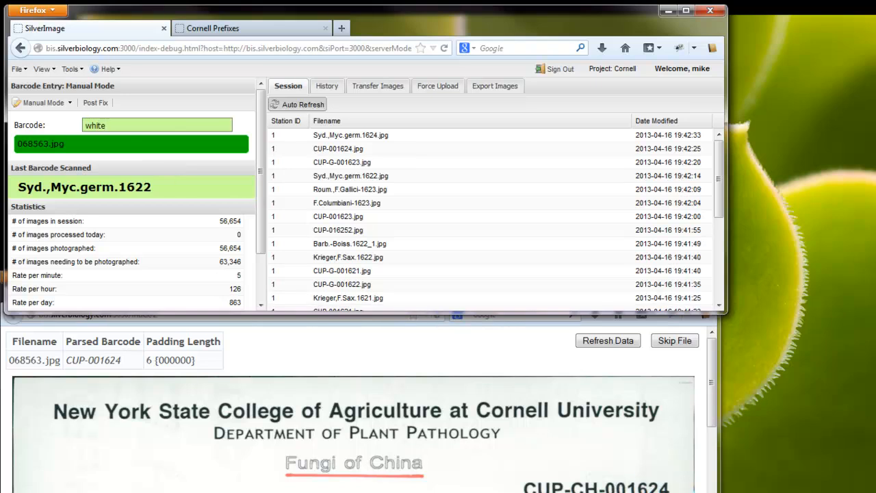
{"action": "type", "text": "1624"}
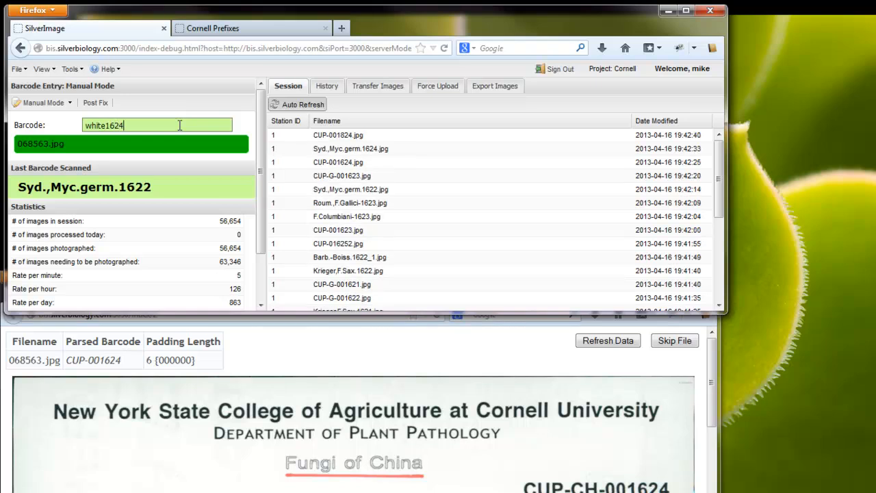
{"action": "key", "text": "Return"}
- Look up Gremmen Herbarium's prefix (AC) by searching 'grem' in Cornell Prefixes
{"action": "type", "text": "CUP-001625"}
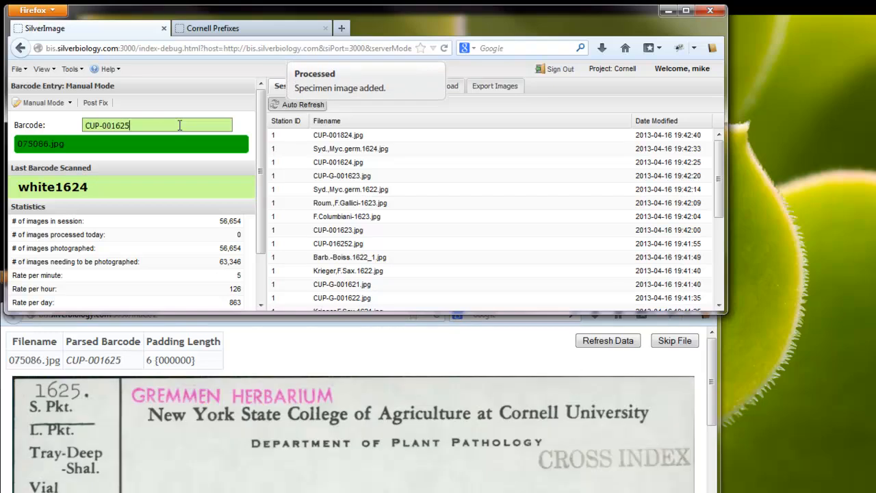
{"action": "left_click", "coordinate": [229, 29]}
{"action": "type", "text": "gre"}
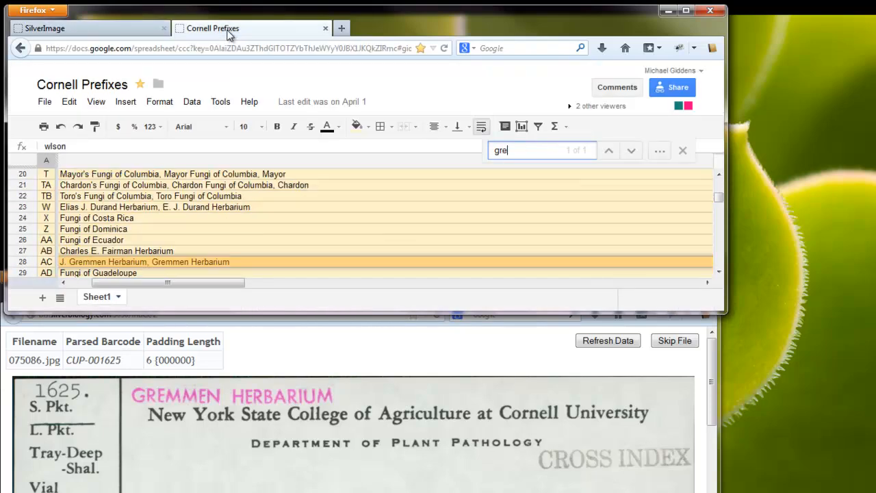
{"action": "type", "text": "m"}
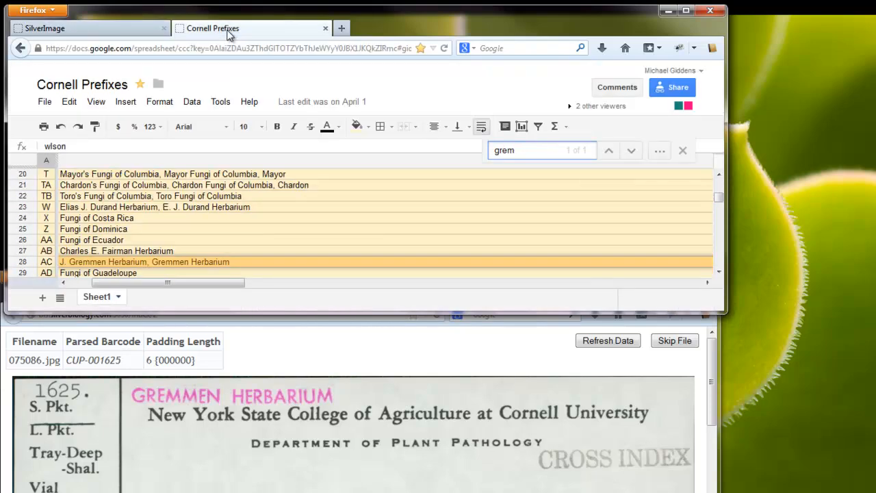
{"action": "left_click", "coordinate": [115, 34]}
- Submit barcodes *AC1625 and *BC1625, saving CUP-G-001625 and F.Columbiani-1625
{"action": "left_click_drag", "start_coordinate": [137, 124], "coordinate": [46, 125]}
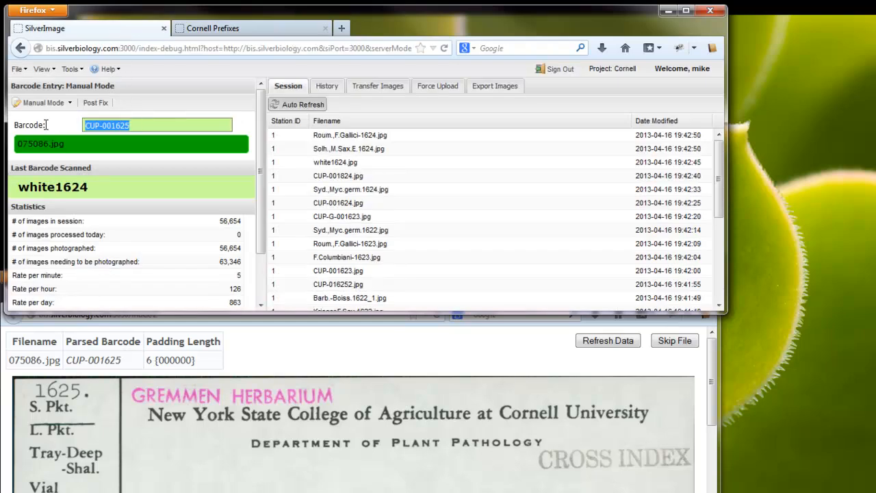
{"action": "type", "text": "*AC"}
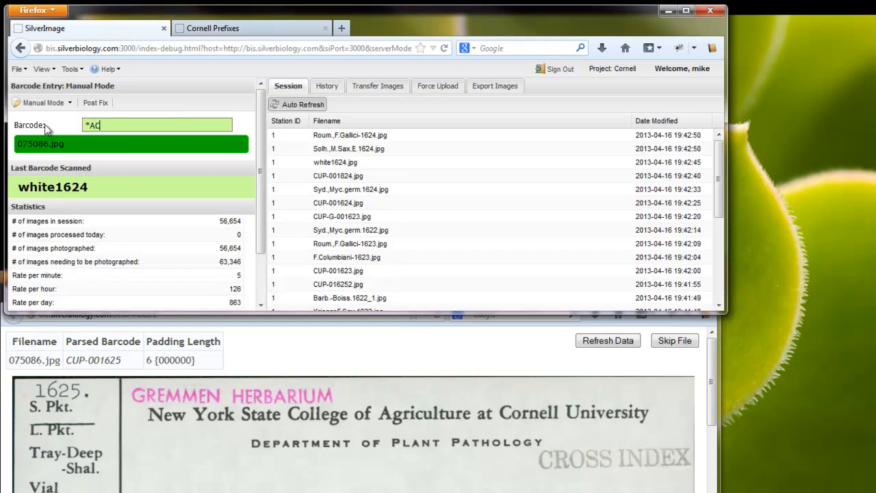
{"action": "type", "text": "1625"}
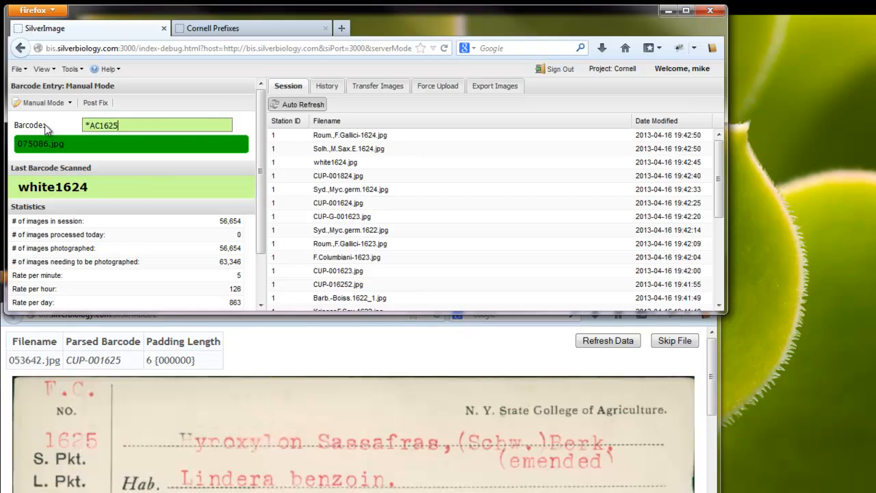
{"action": "key", "text": "Return"}
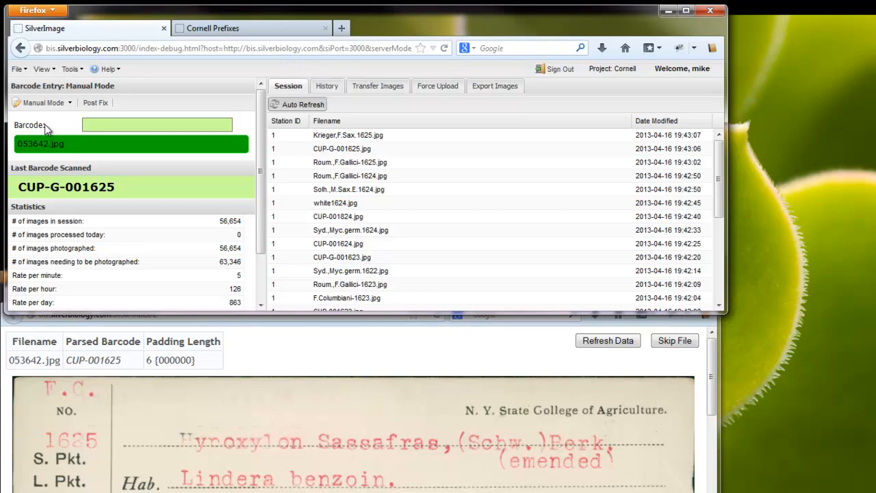
{"action": "type", "text": "*BC1625"}
{"action": "key", "text": "Return"}
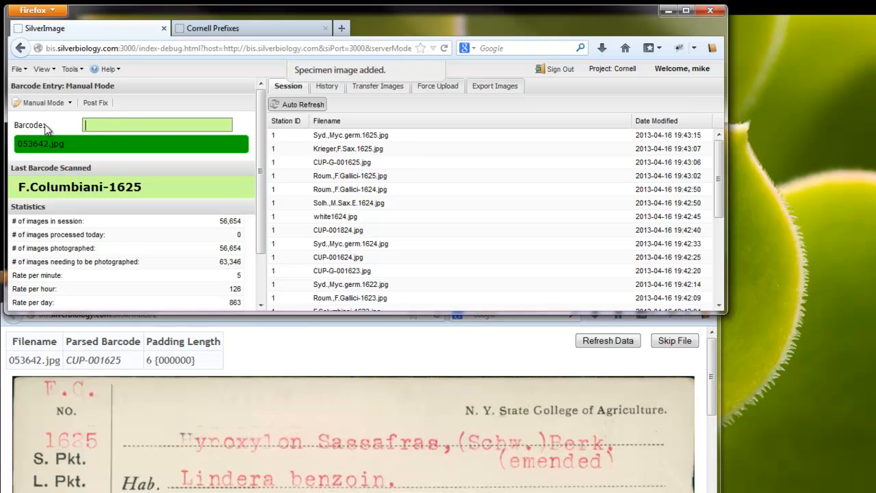
- Enter *BC1626 as the barcode for card 079636.jpg
{"action": "type", "text": "CUP-001626"}
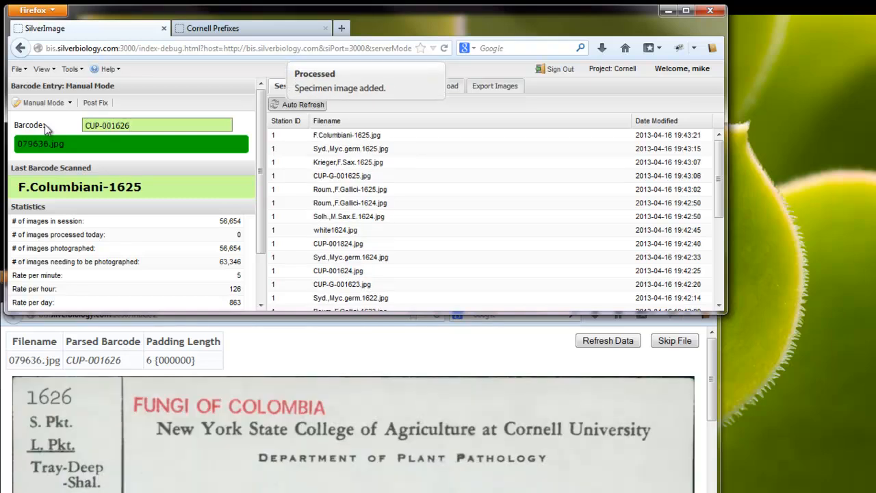
{"action": "key", "text": "ctrl+a"}
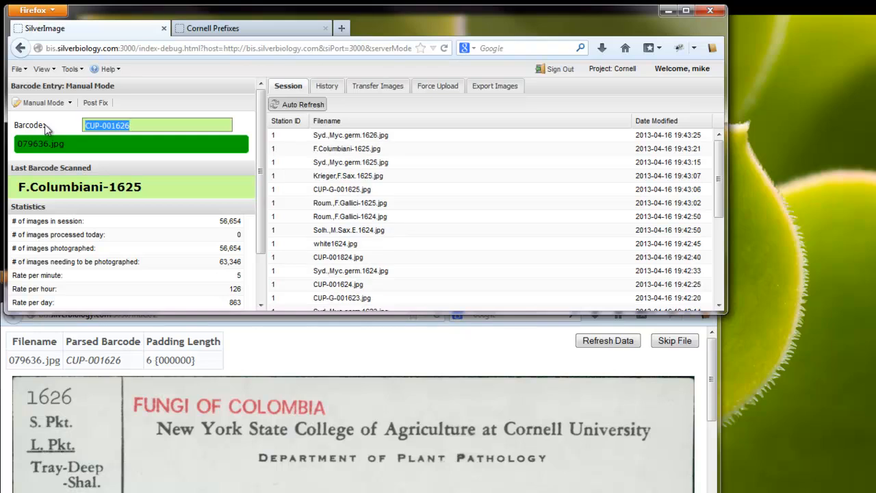
{"action": "type", "text": "*BC"}
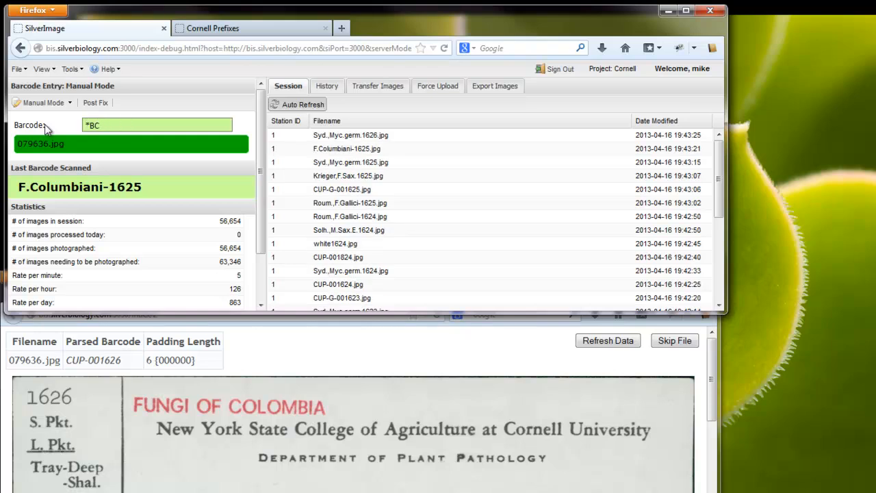
{"action": "type", "text": "1626"}
- Save the duplicate as F.Columbiani-1626_1 with a numerical post fix of 1, not overwriting
{"action": "key", "text": "Return"}
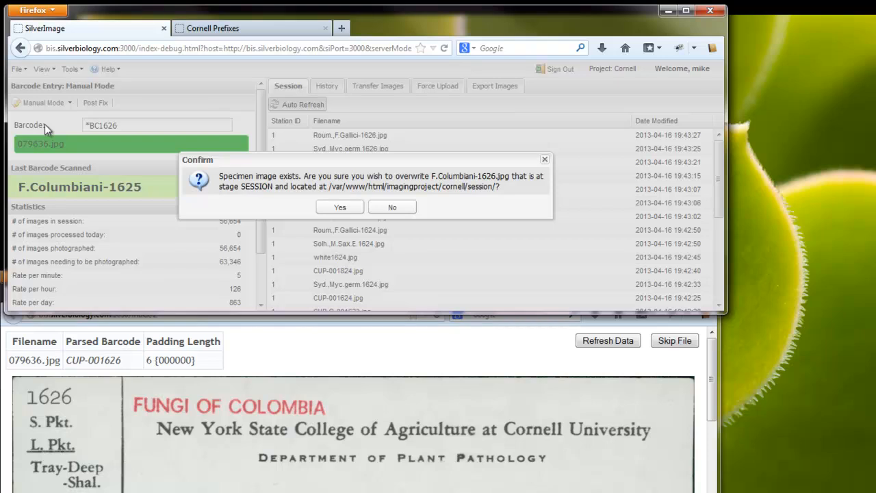
{"action": "key", "text": "Return"}
{"action": "key", "text": "ctrl+p"}
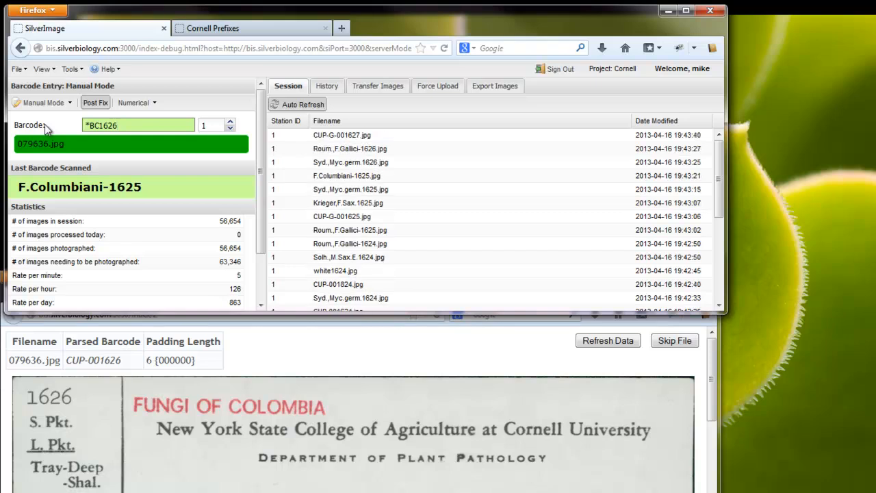
{"action": "key", "text": "Return"}
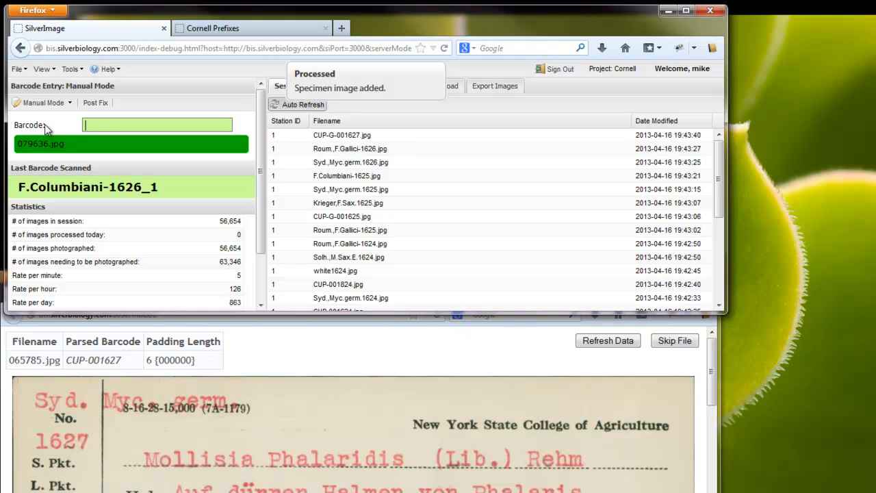
{"action": "type", "text": "CUP-001627"}
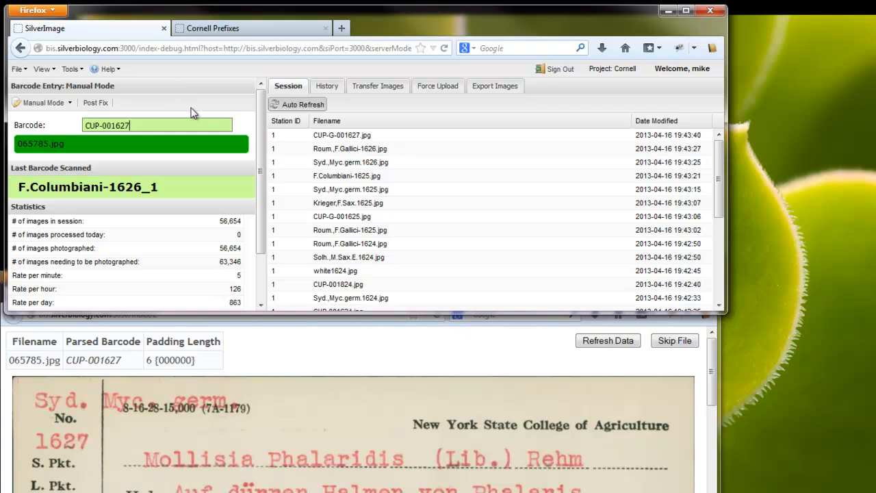
- Replace the barcode with *DG1627 to save specimen 1627 as Syd.,Myc.germ.1627
{"action": "key", "text": "ctrl+a"}
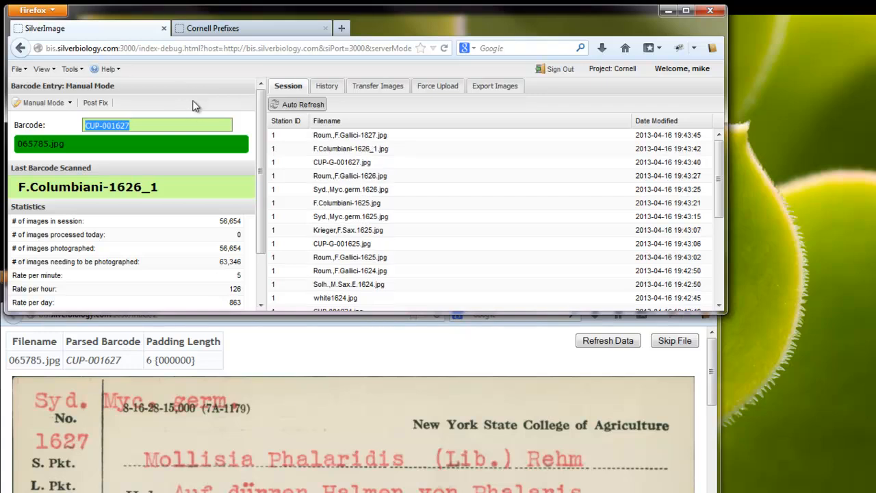
{"action": "type", "text": "*DG"}
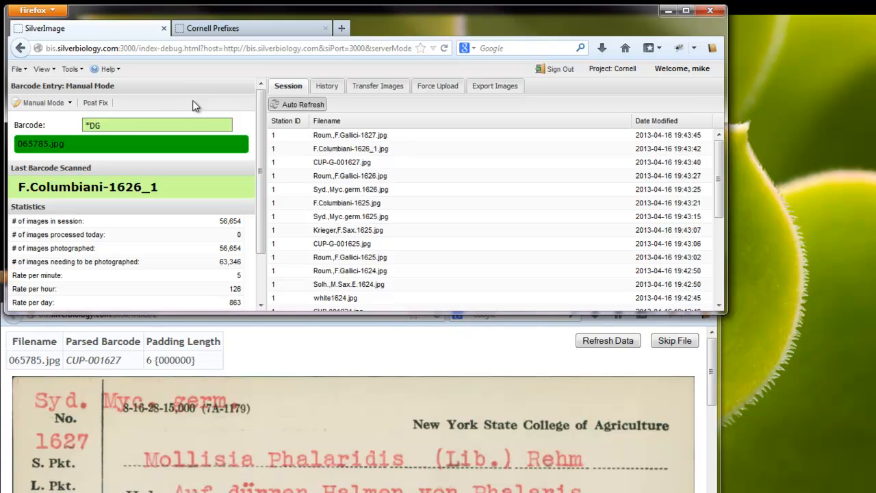
{"action": "type", "text": "1627"}
{"action": "key", "text": "Return"}
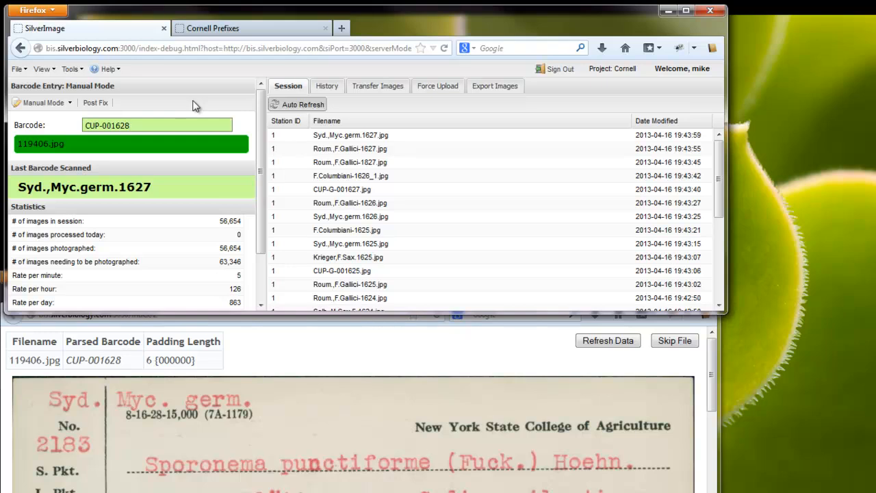
- Reuse the previous barcode with number 2183 to save Syd.,Myc.germ.2183
{"action": "key", "text": "Up"}
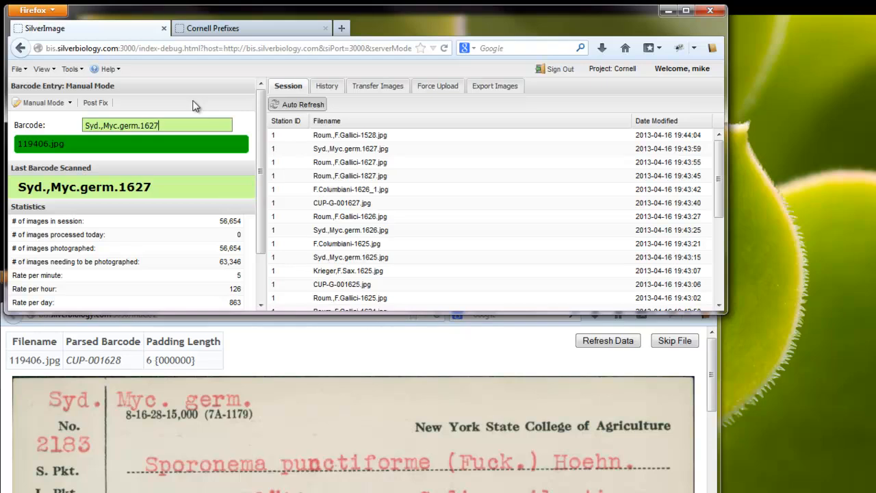
{"action": "key", "text": "BackSpace"}
{"action": "key", "text": "BackSpace"}
{"action": "key", "text": "BackSpace"}
{"action": "key", "text": "BackSpace"}
{"action": "type", "text": "2183"}
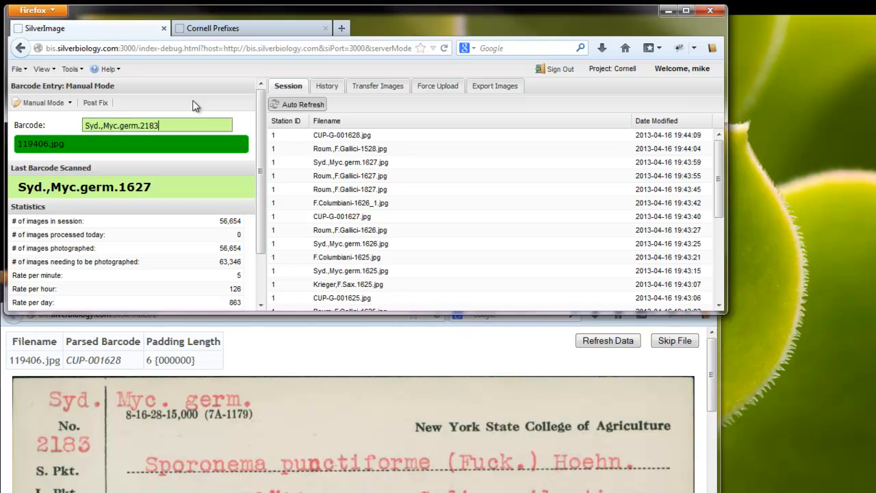
{"action": "key", "text": "Return"}
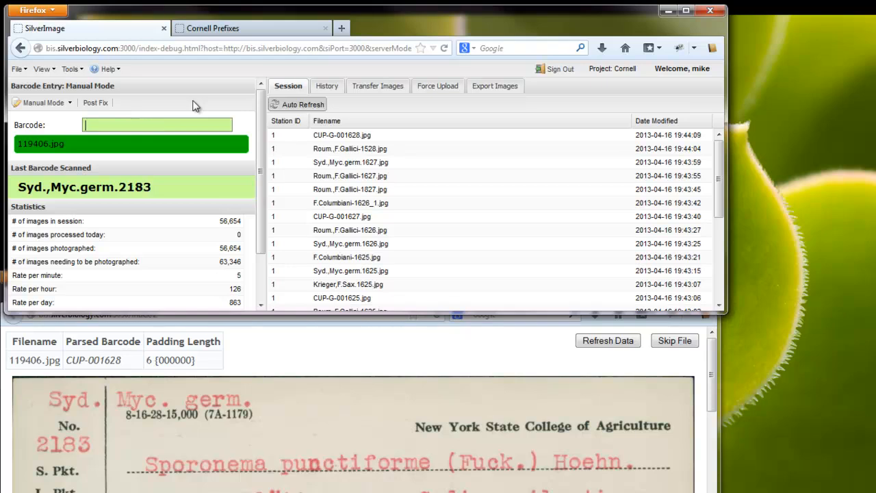